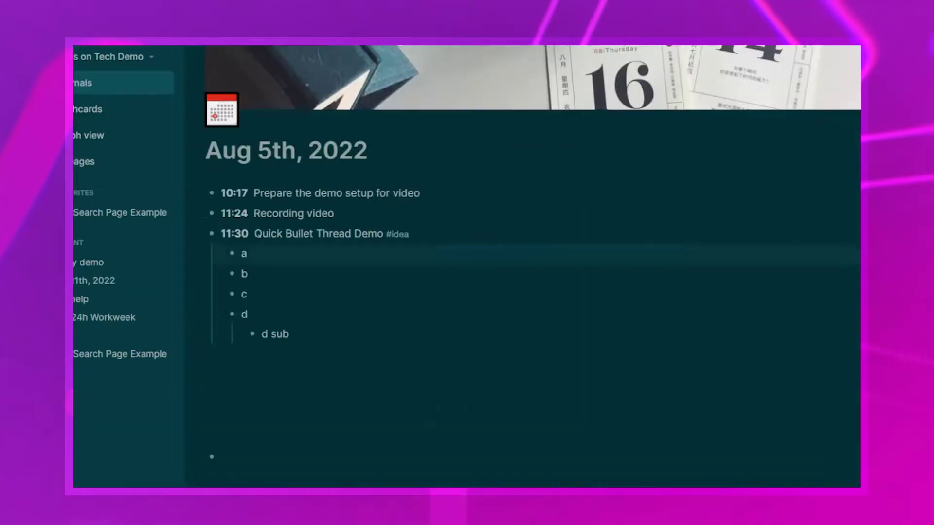
# Show the bullet thread down to the nested 'd sub' item.
pyautogui.click(353, 341)
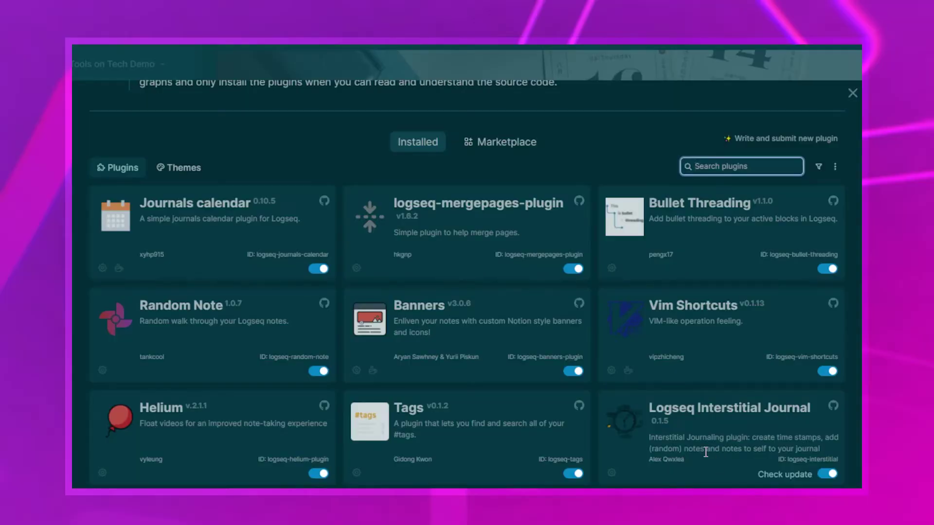
# Add an 11:44 'Working on a' timestamp entry and an 11:45 heading timestamp.
pyautogui.click(850, 93)
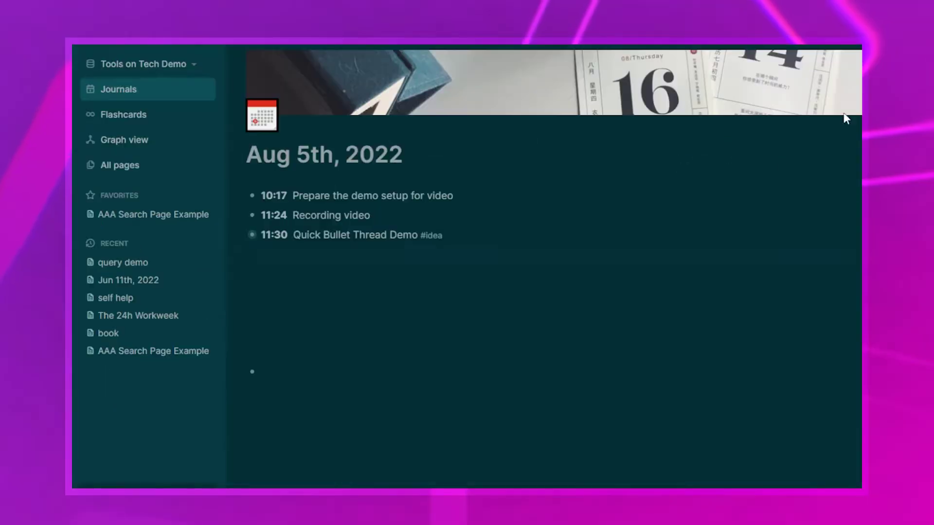
pyautogui.hotkey('ctrl', 't')
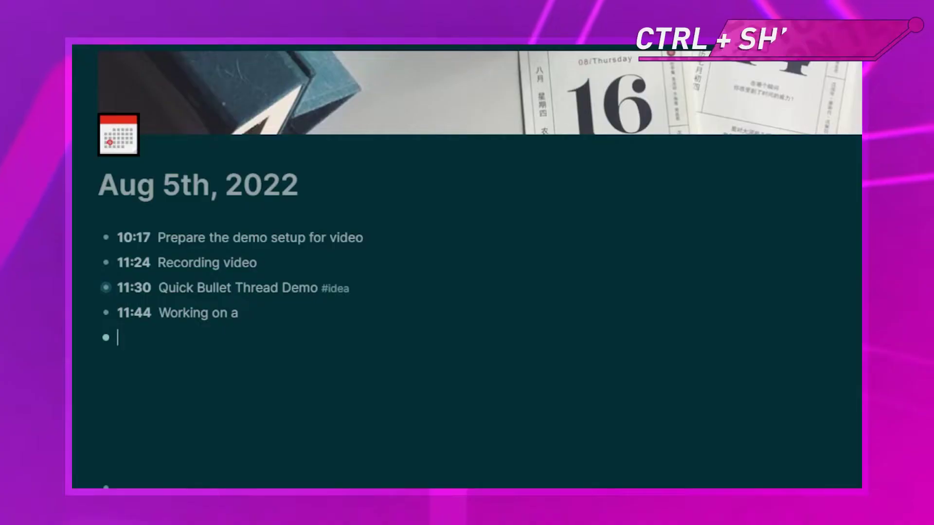
pyautogui.hotkey('ctrl', 'shift', 't')
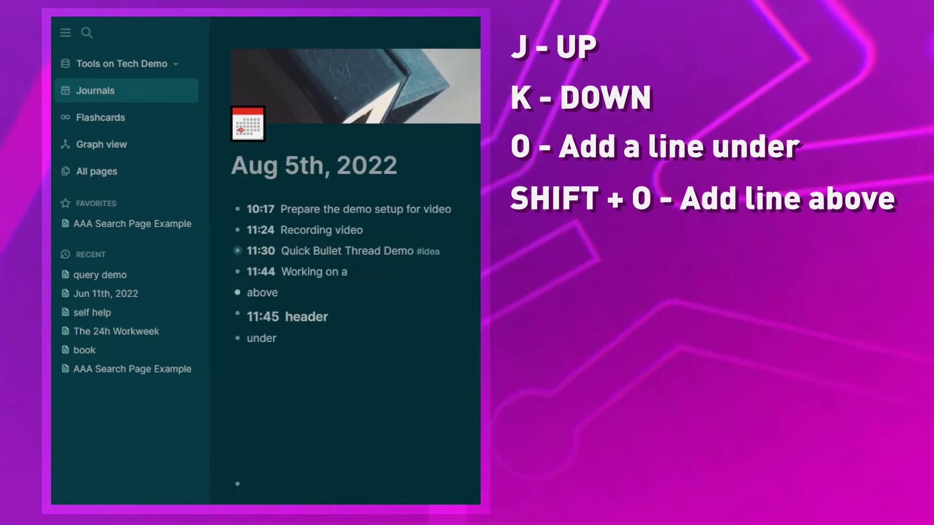
# Cut the 'above' block and paste it both below and above the 11:45 header.
pyautogui.press('Escape')
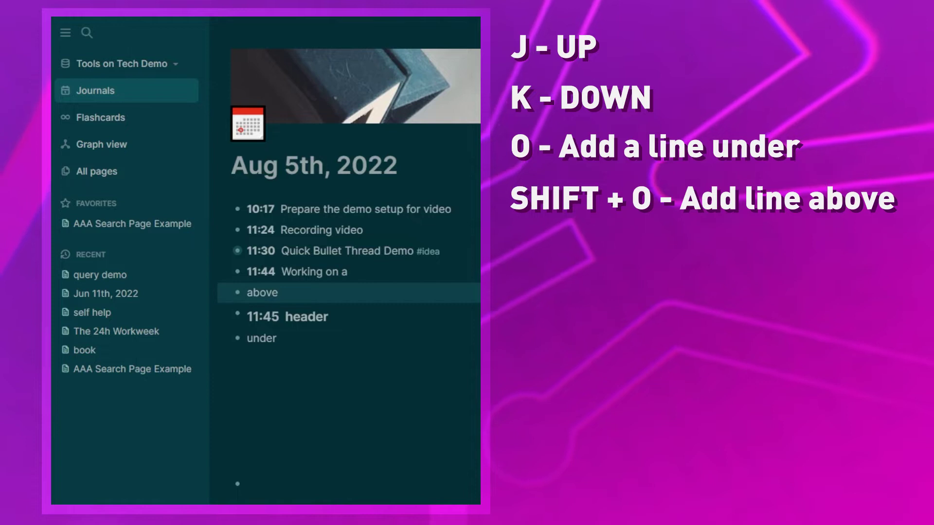
pyautogui.press('d')
pyautogui.press('d')
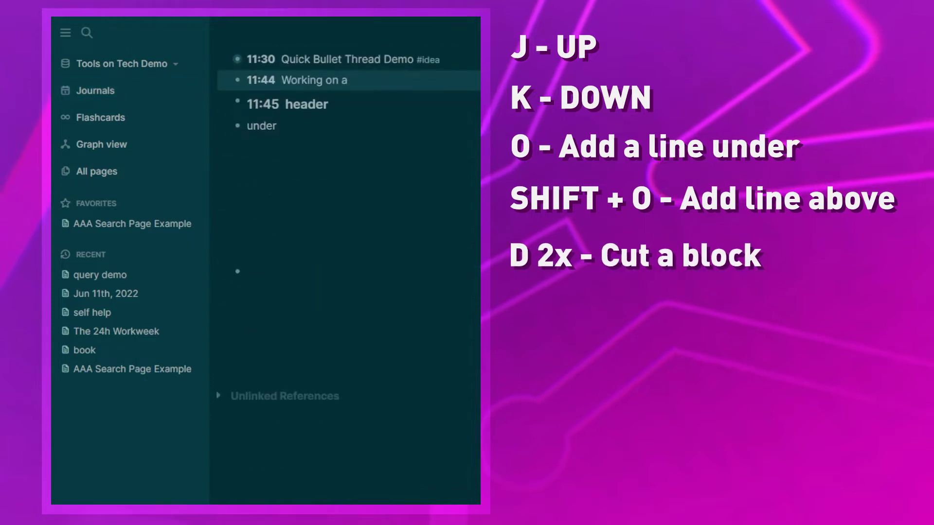
pyautogui.press('j')
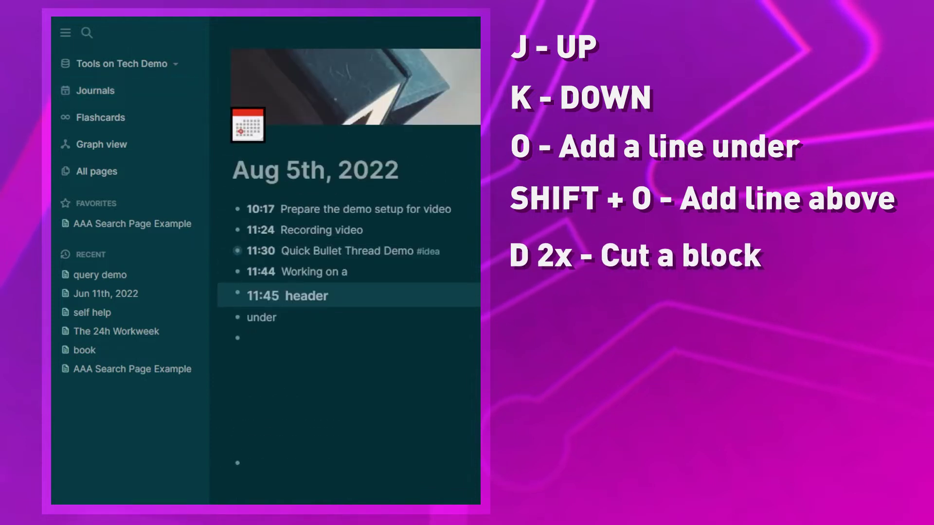
pyautogui.press('p')
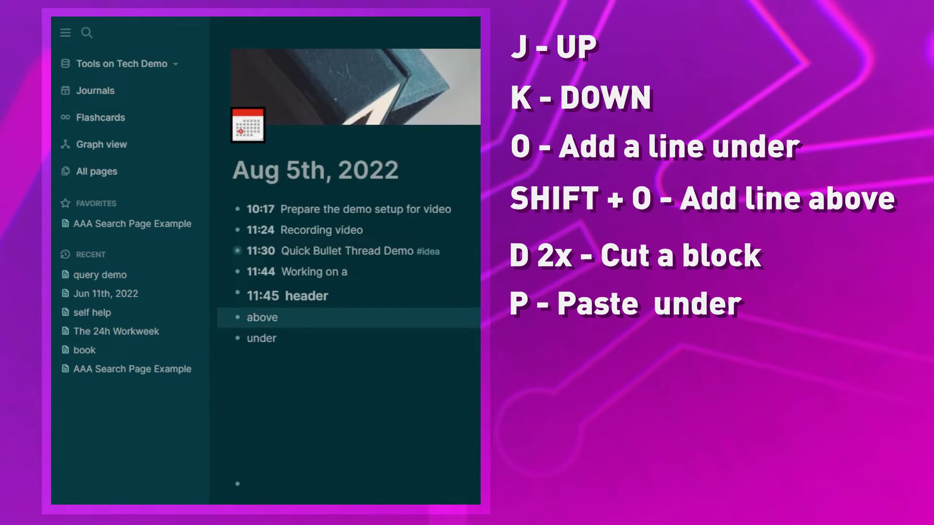
pyautogui.press('j')
pyautogui.hotkey('shift', 'p')
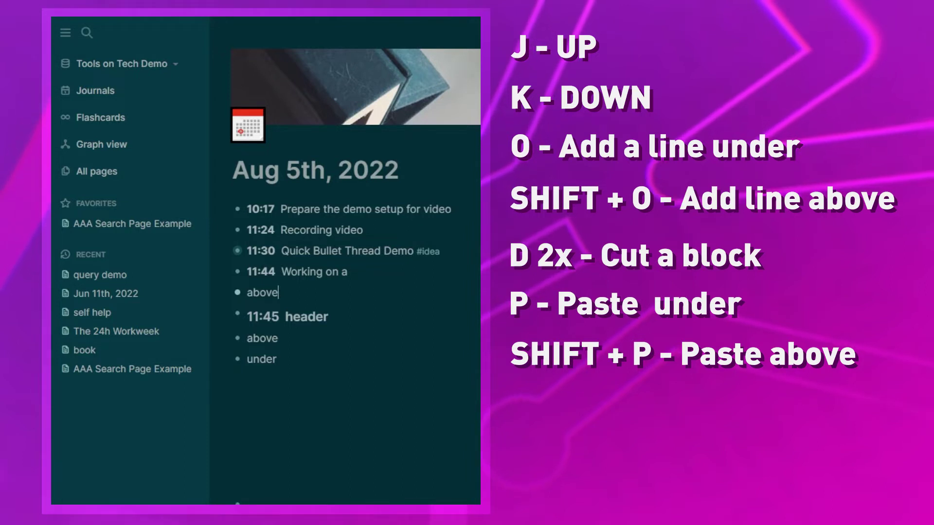
# Copy the 11:45 header below the 'under' block and add a cat block.
pyautogui.press('Escape')
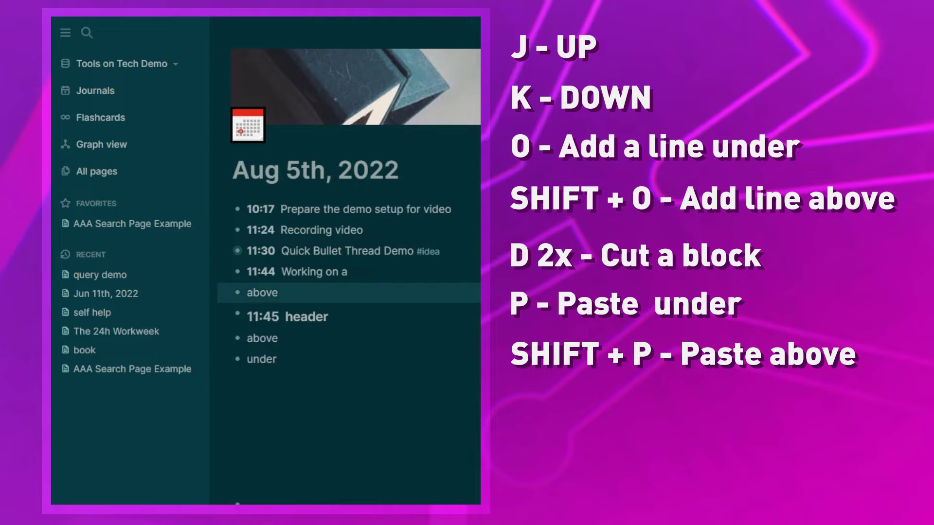
pyautogui.press('j')
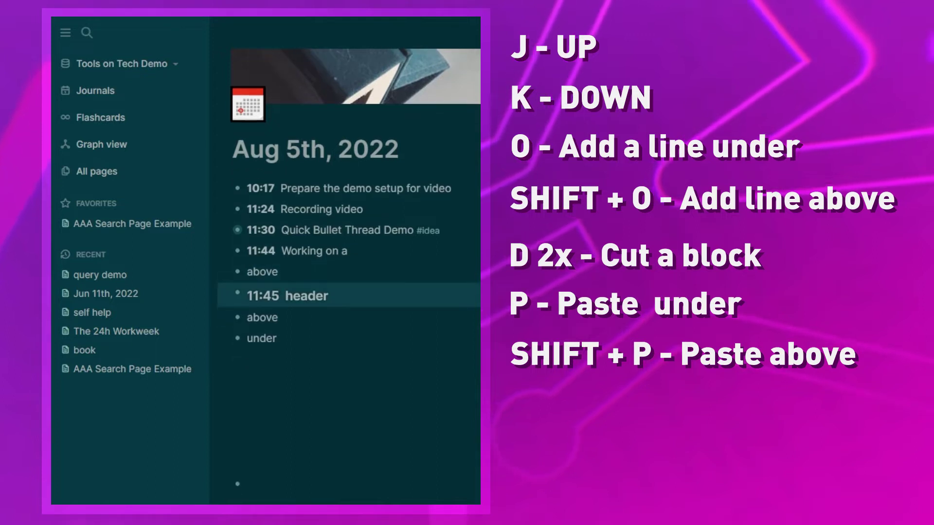
pyautogui.press('j')
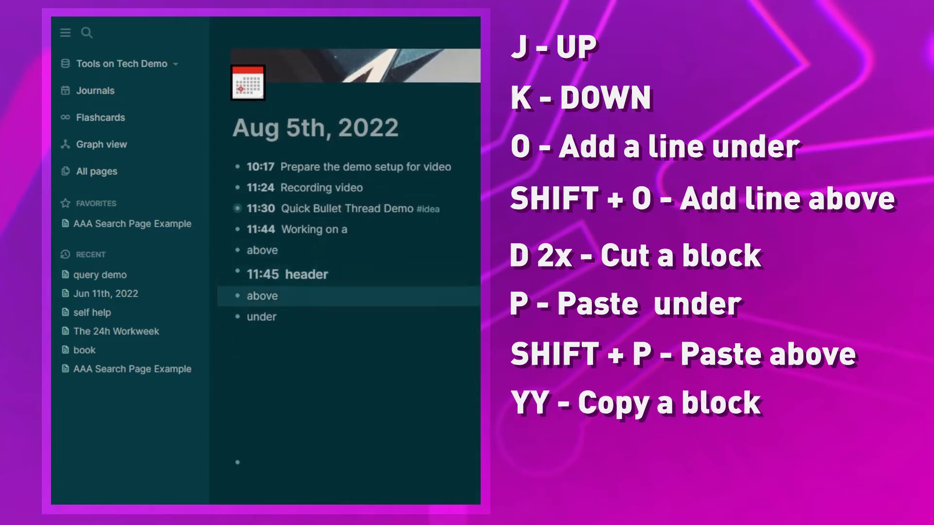
pyautogui.press('j')
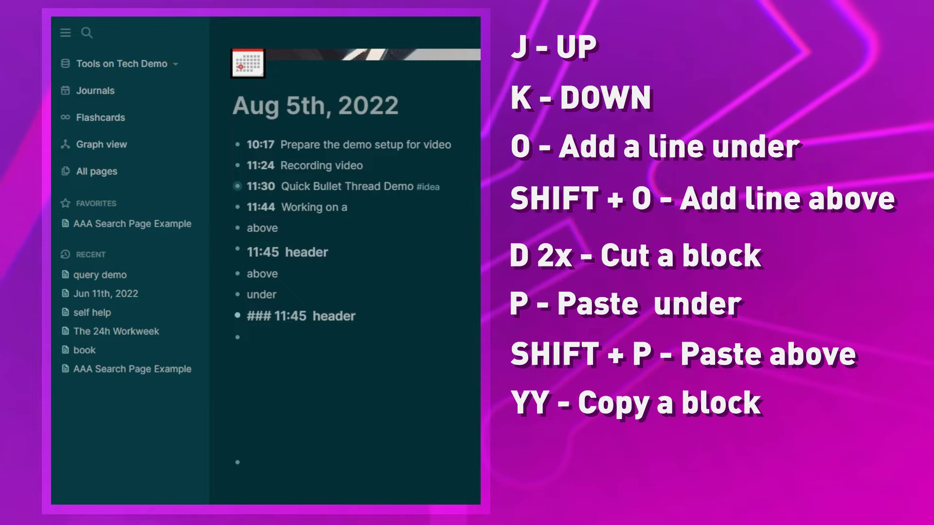
pyautogui.press('Return')
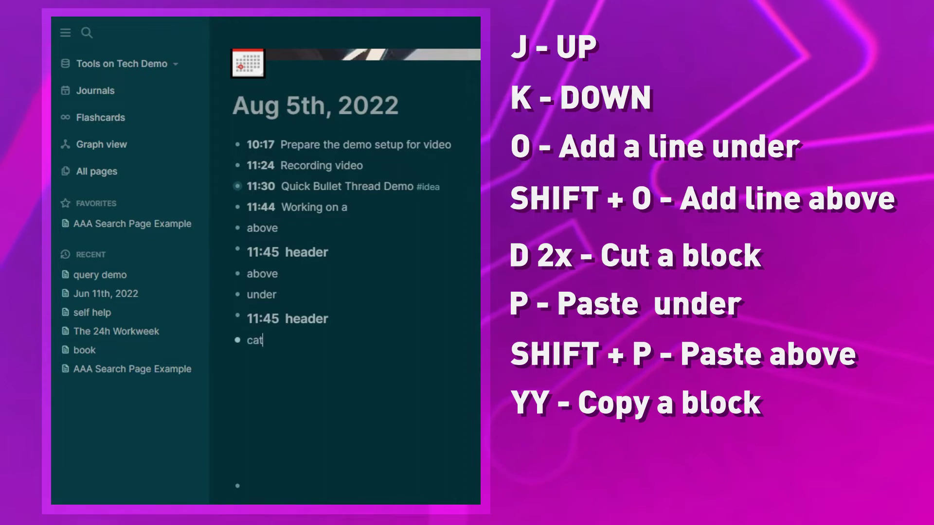
pyautogui.press('Escape')
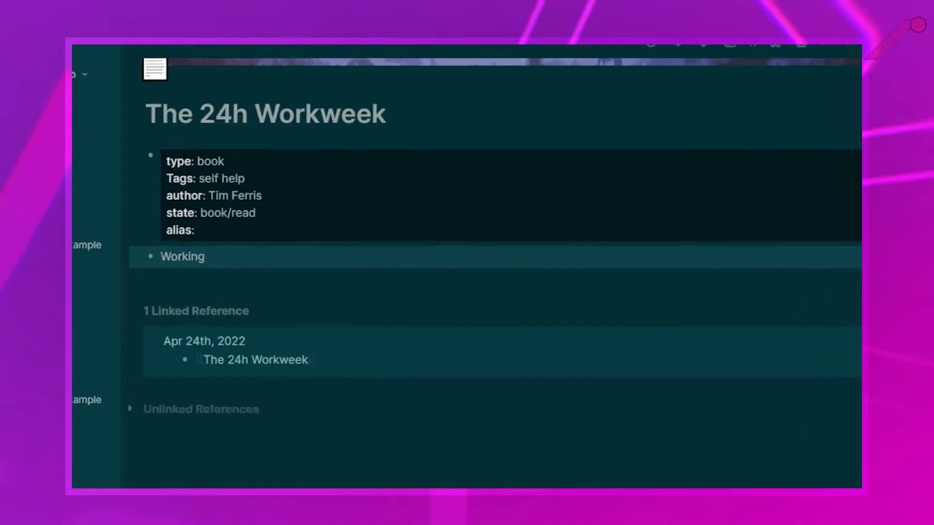
# Save The 24h Workweek page as mark 1.
pyautogui.hotkey('1', 'm')
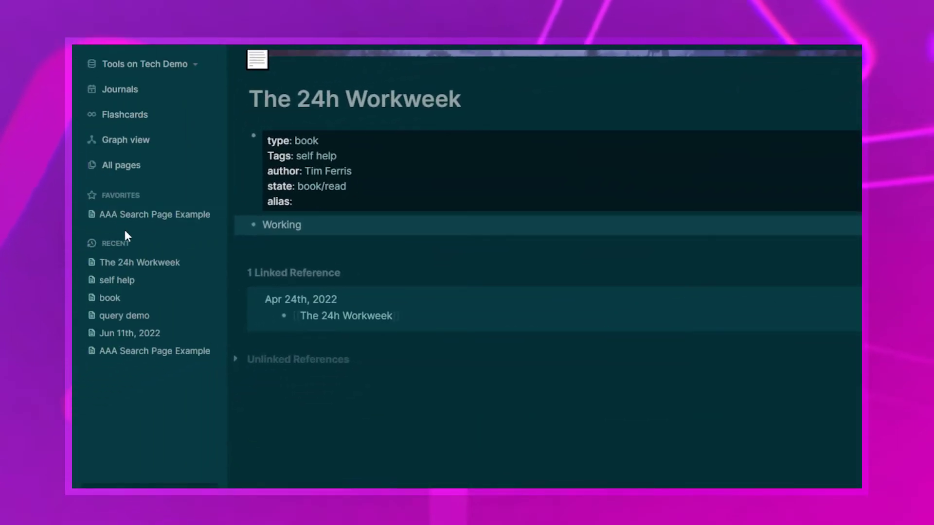
# Go to Journals, then return to The 24h Workweek page via mark 1.
pyautogui.press('g')
pyautogui.press('j')
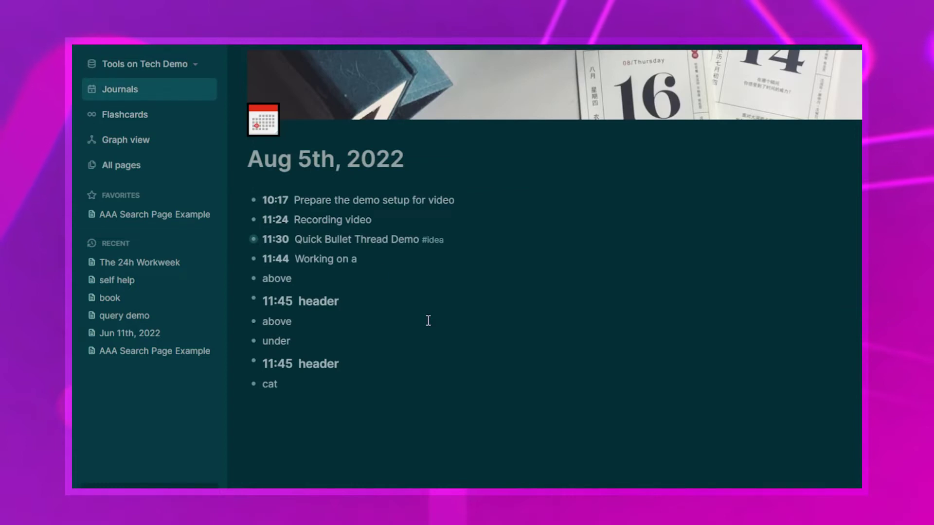
pyautogui.press('1')
pyautogui.press("'")
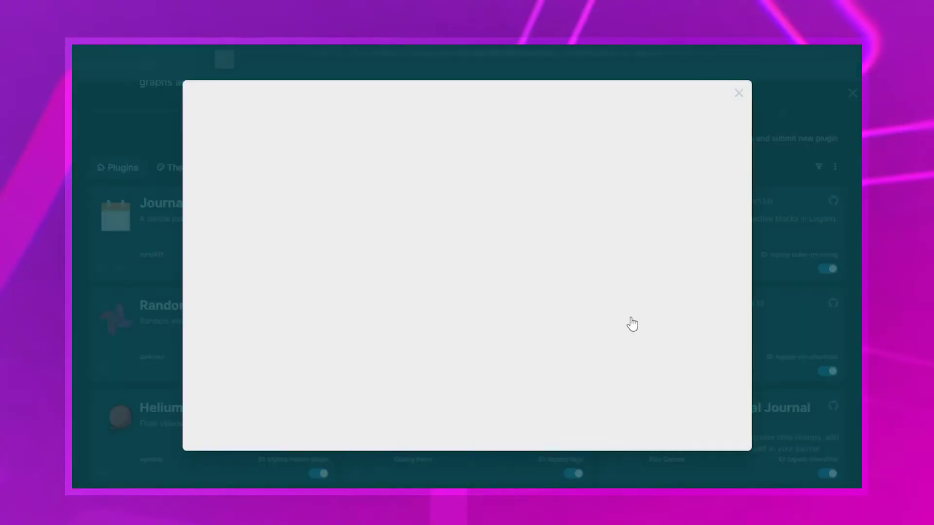
# Scroll through the Vim Shortcuts plugin readme.
pyautogui.scroll(-10, 539, 324)
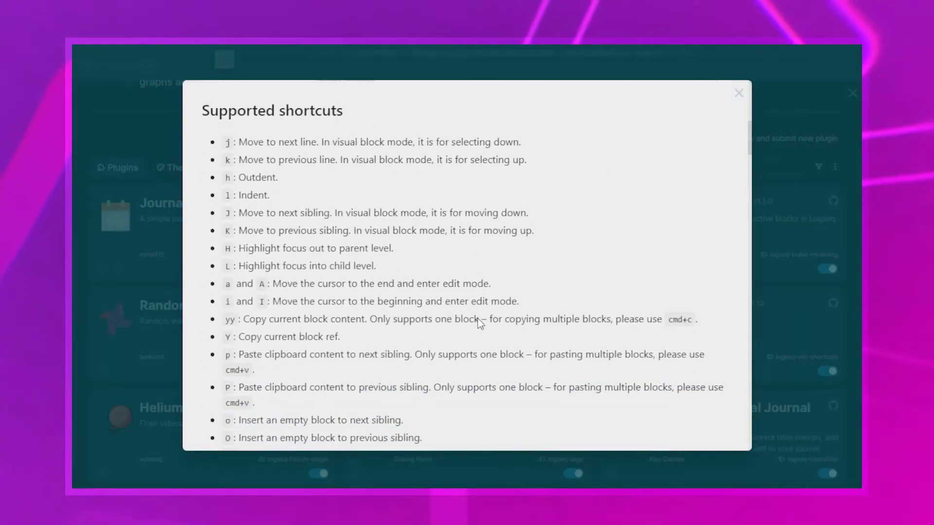
pyautogui.scroll(-6, 396, 302)
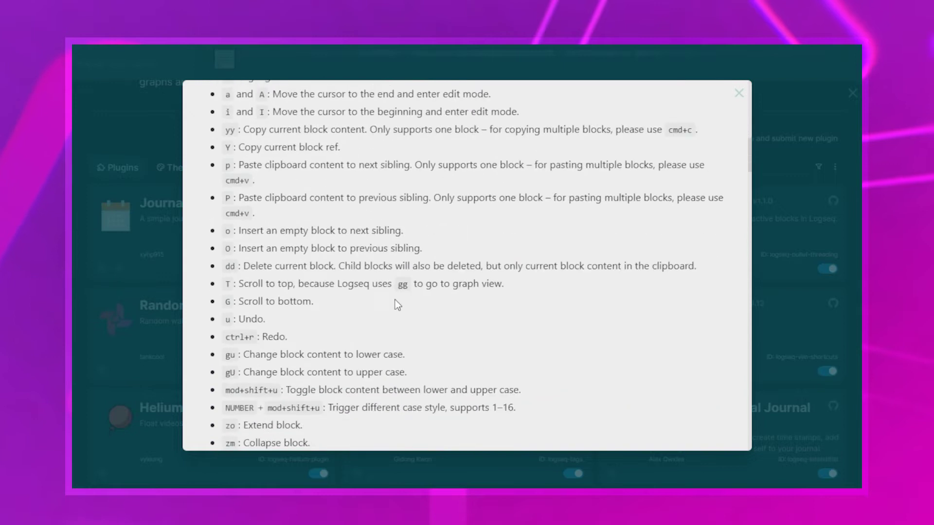
pyautogui.scroll(-4, 294, 250)
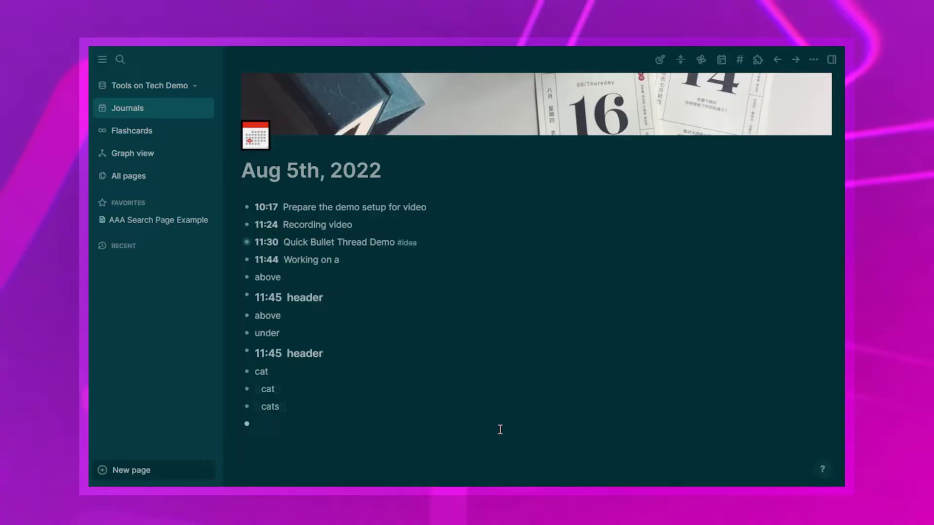
# Add the cats page as a source page in the merge-pages tool.
pyautogui.click(270, 409)
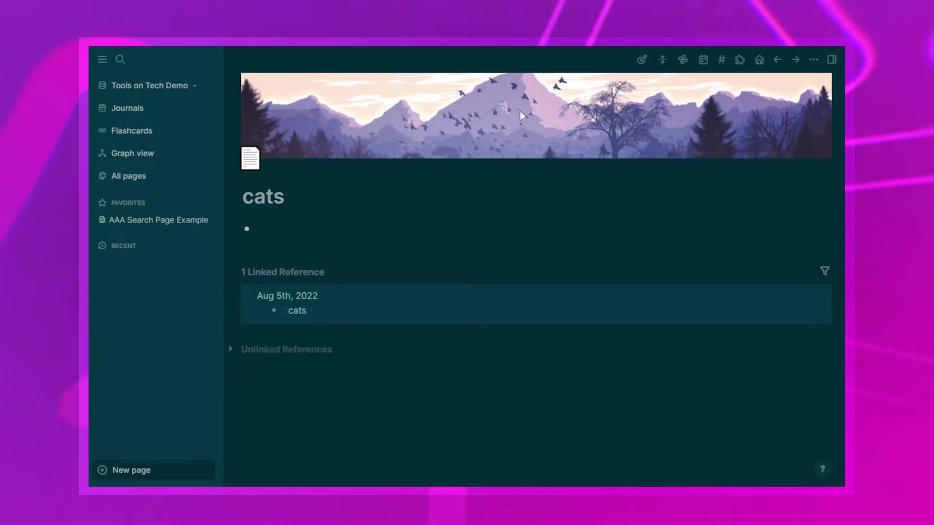
pyautogui.click(660, 61)
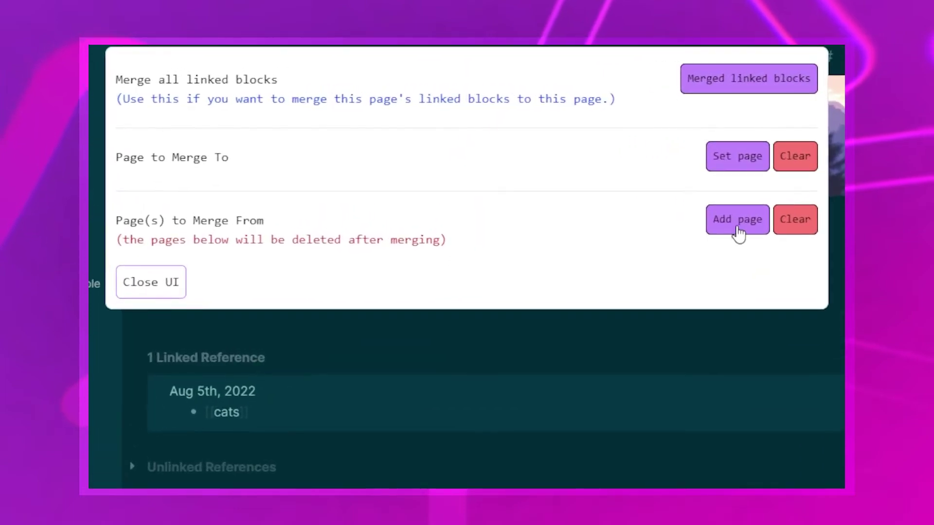
pyautogui.click(739, 235)
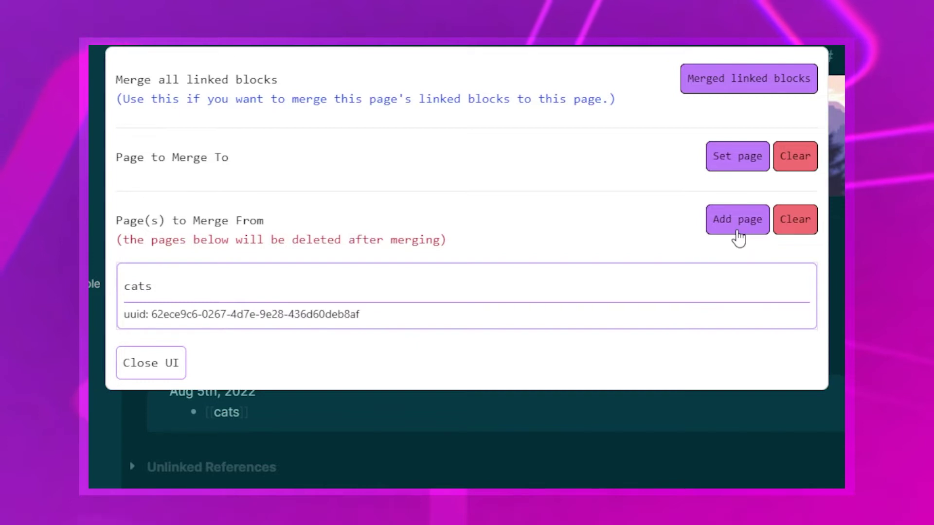
pyautogui.click(753, 477)
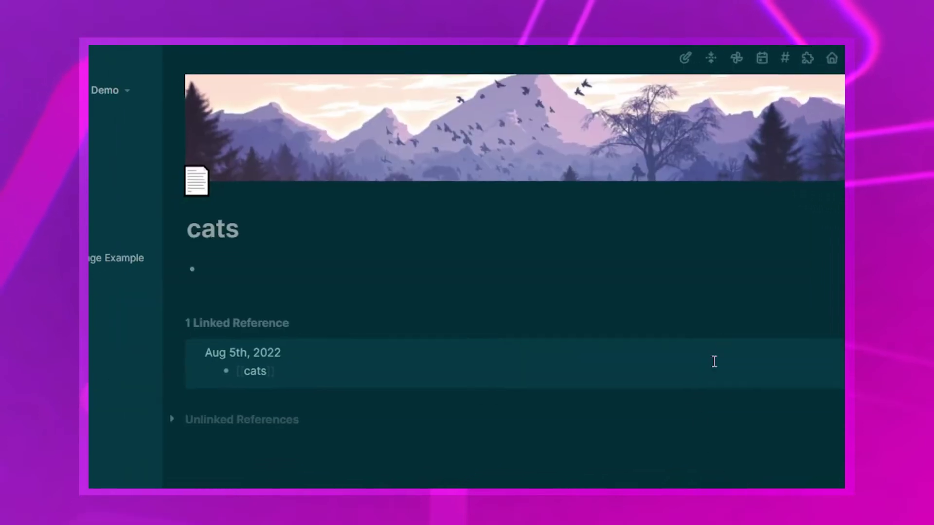
# Set cat as the merge target and merge, creating the cats alias.
pyautogui.click(778, 60)
pyautogui.scroll(-2, 310, 407)
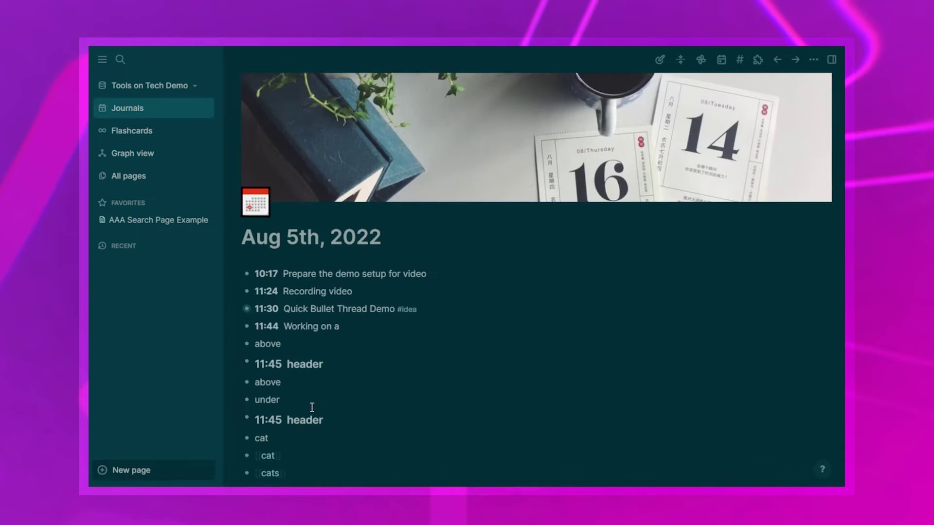
pyautogui.click(275, 416)
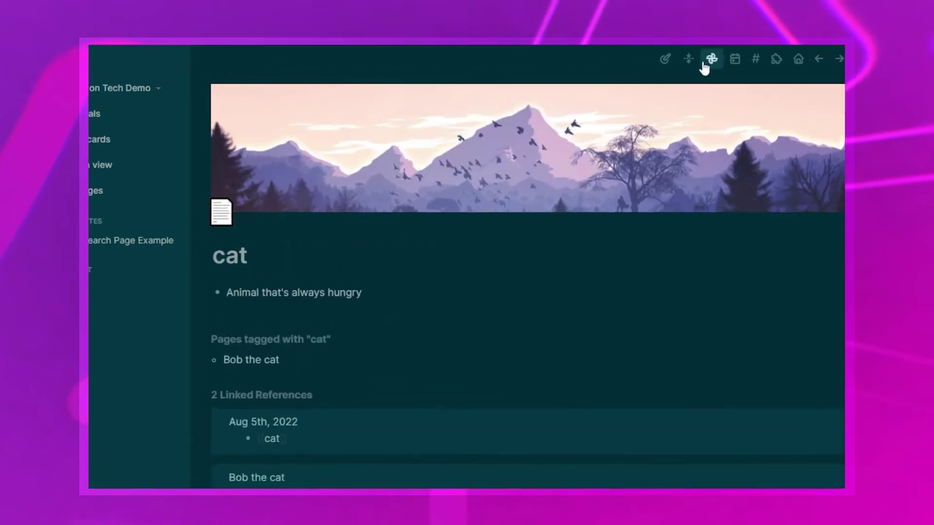
pyautogui.click(681, 60)
pyautogui.click(748, 175)
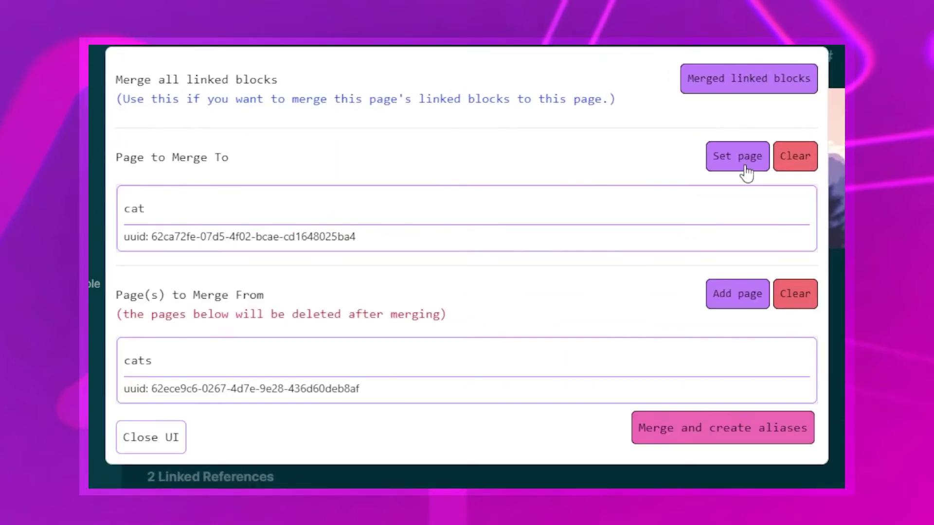
pyautogui.click(724, 437)
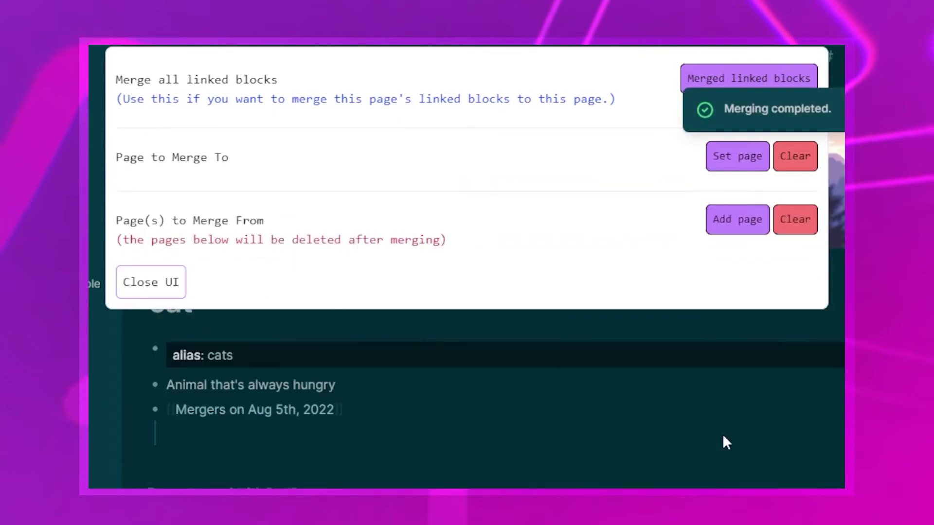